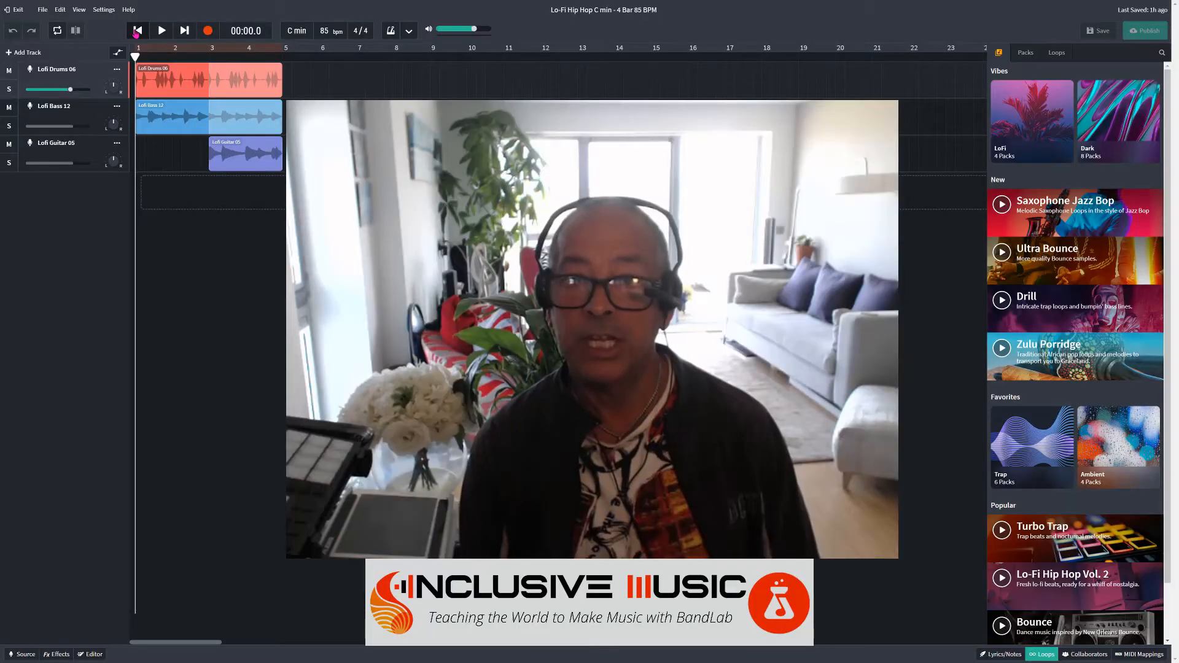
Step: Play the existing four-bar lo-fi project through to its end and stop playback
left_click(162, 32)
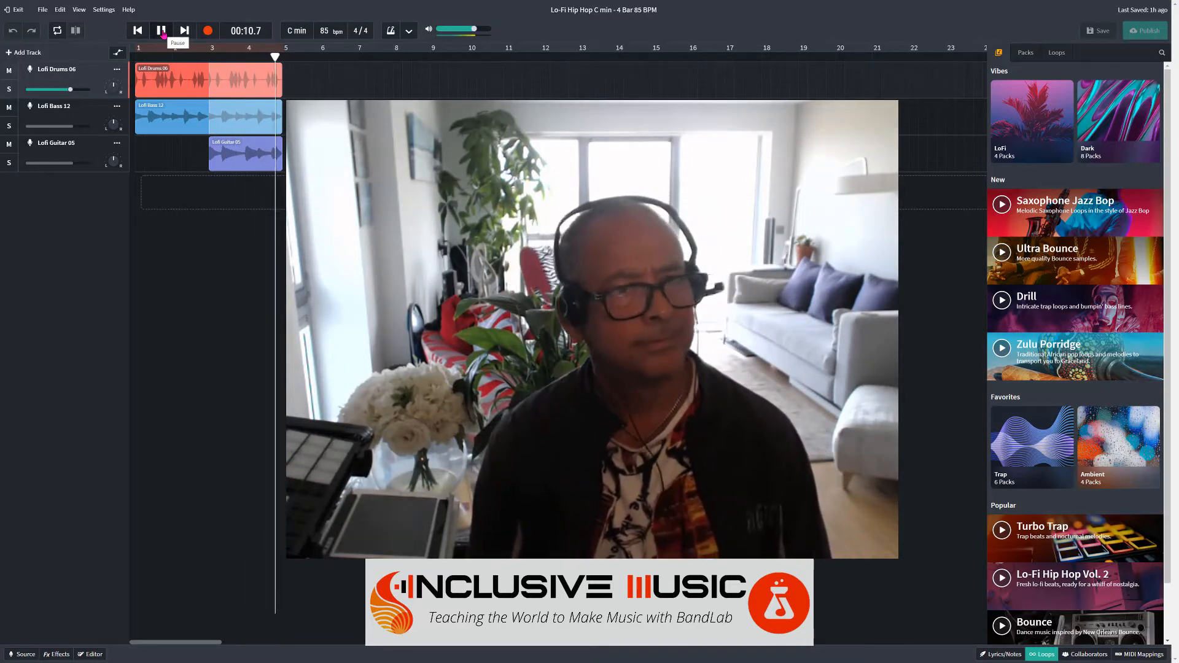
left_click(162, 31)
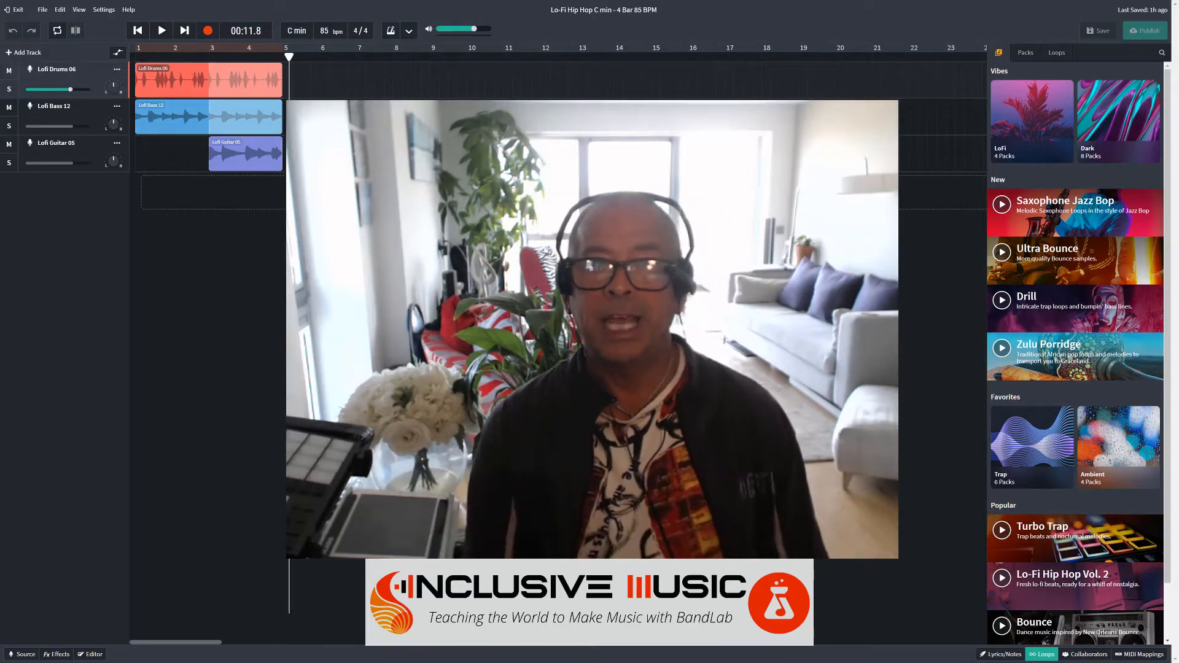
Step: Open the popular Lo-Fi Hip Hop Vol. 2 pack and look through its list of loops
left_click(1075, 586)
scroll(1169, 273, "down", 3)
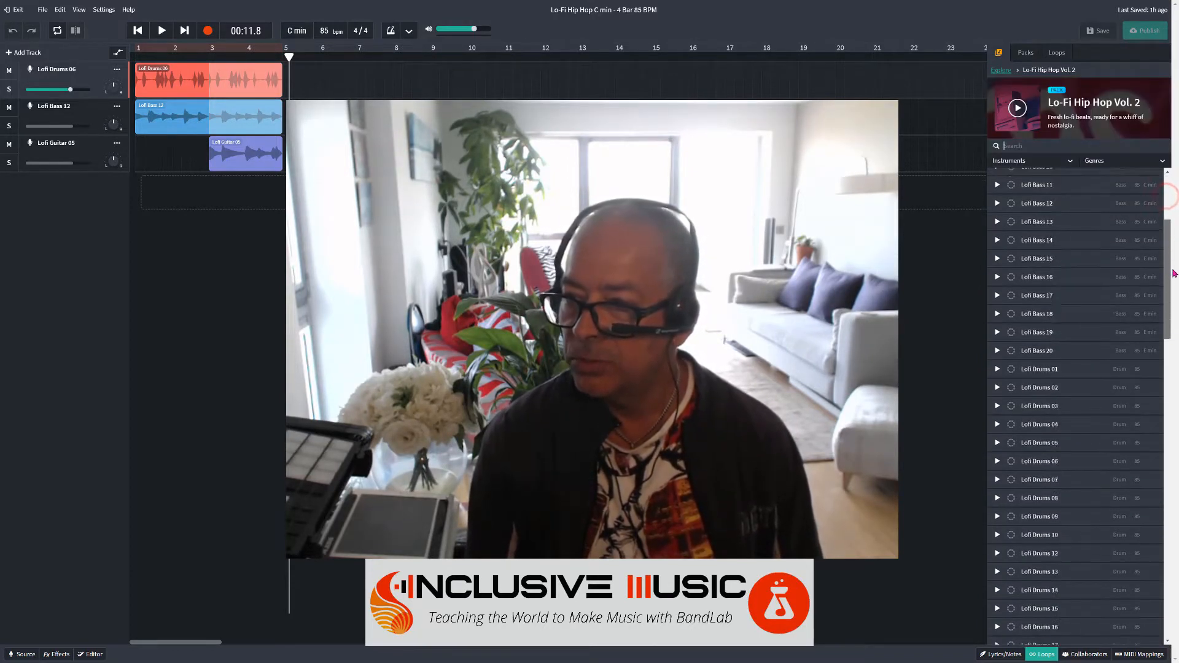
left_click_drag(1173, 273, 1176, 534)
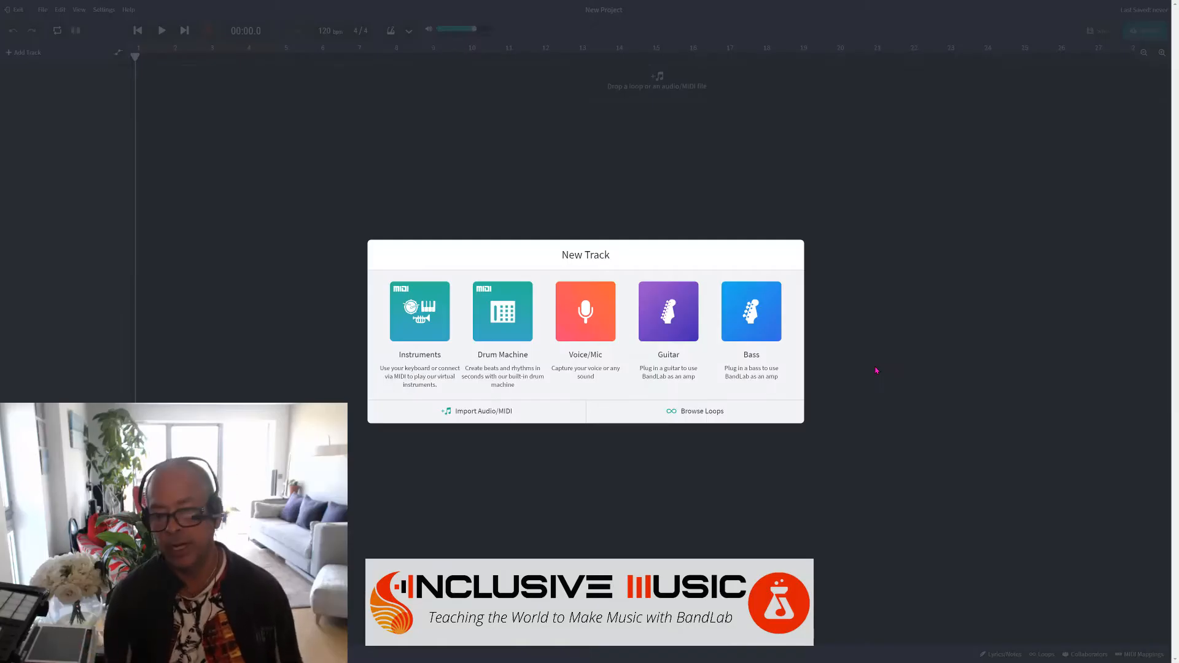
Step: Browse loops for the new project and open the Lo-Fi Hip Hop Vol. 2 pack from the LoFi collection
left_click(703, 416)
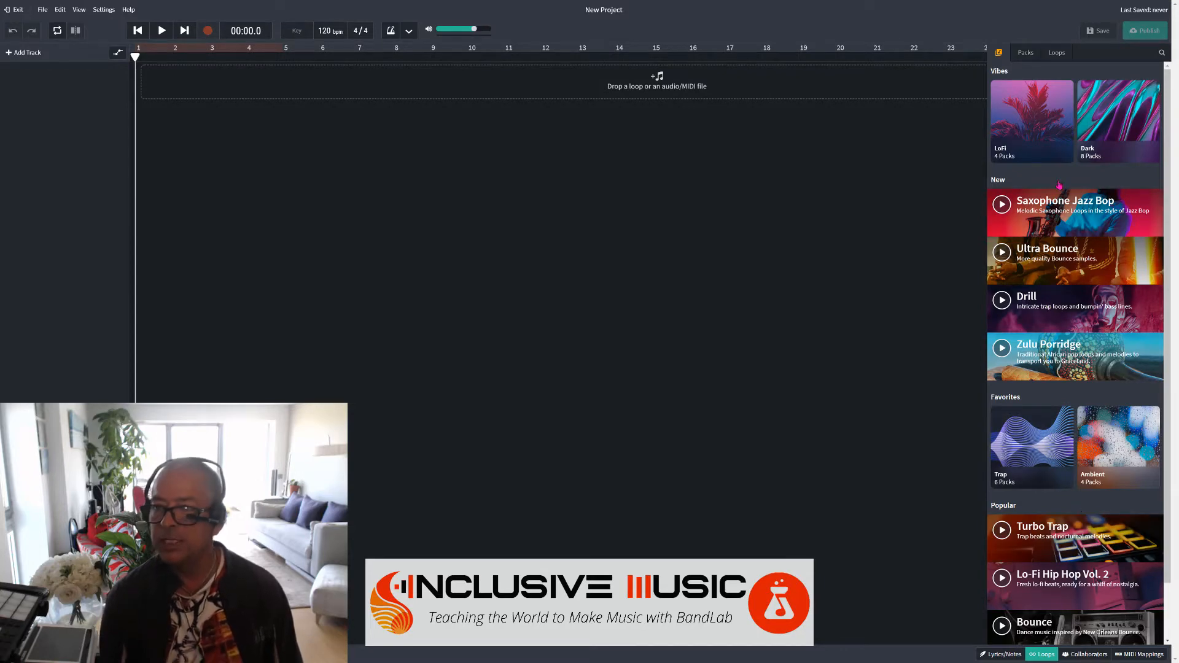
left_click(1022, 115)
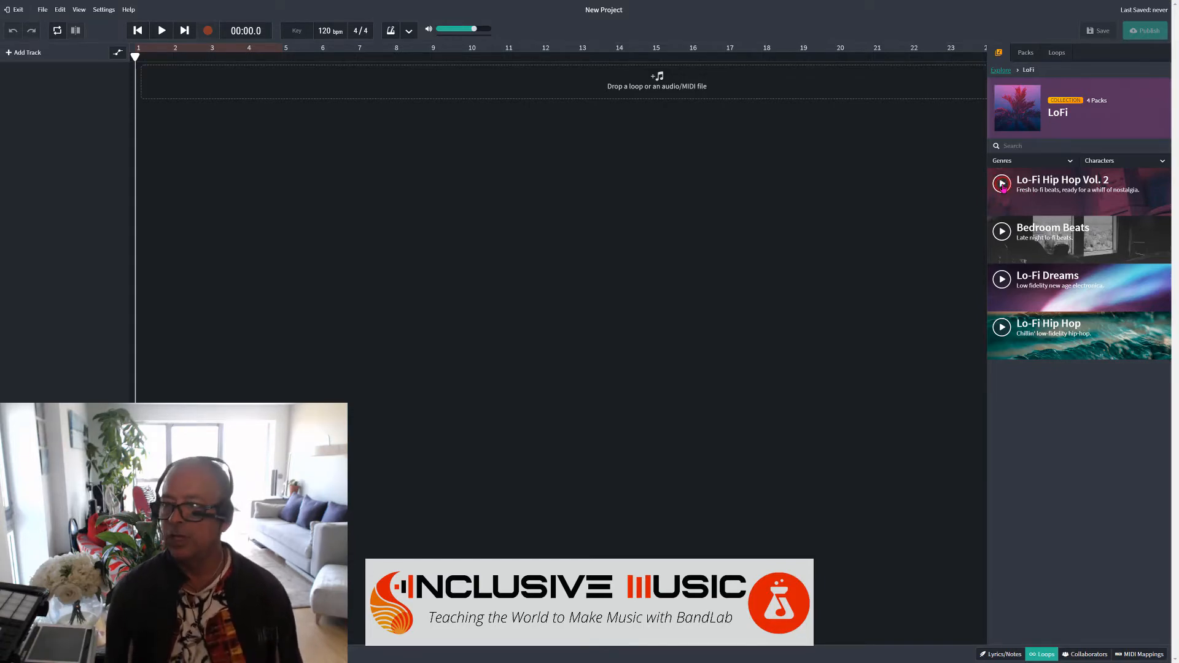
left_click(1045, 204)
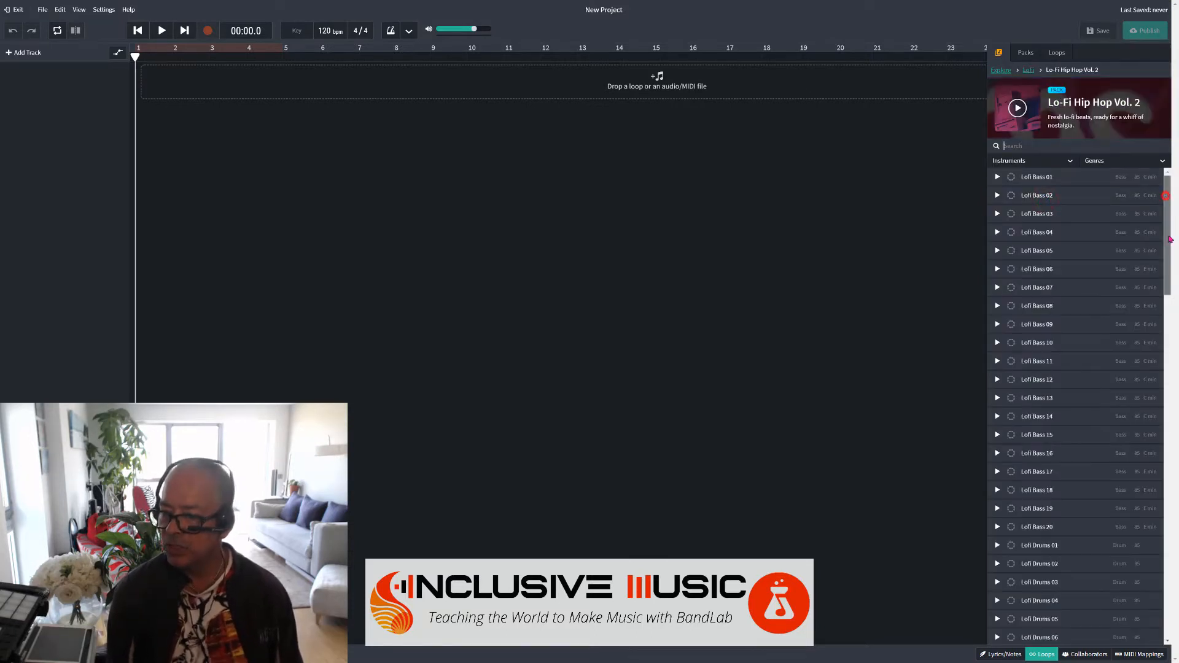
Step: Place the Lofi Drums 06 loop on a new track at bar 1 and extend it to fill four bars
left_click_drag(1165, 195, 1177, 153)
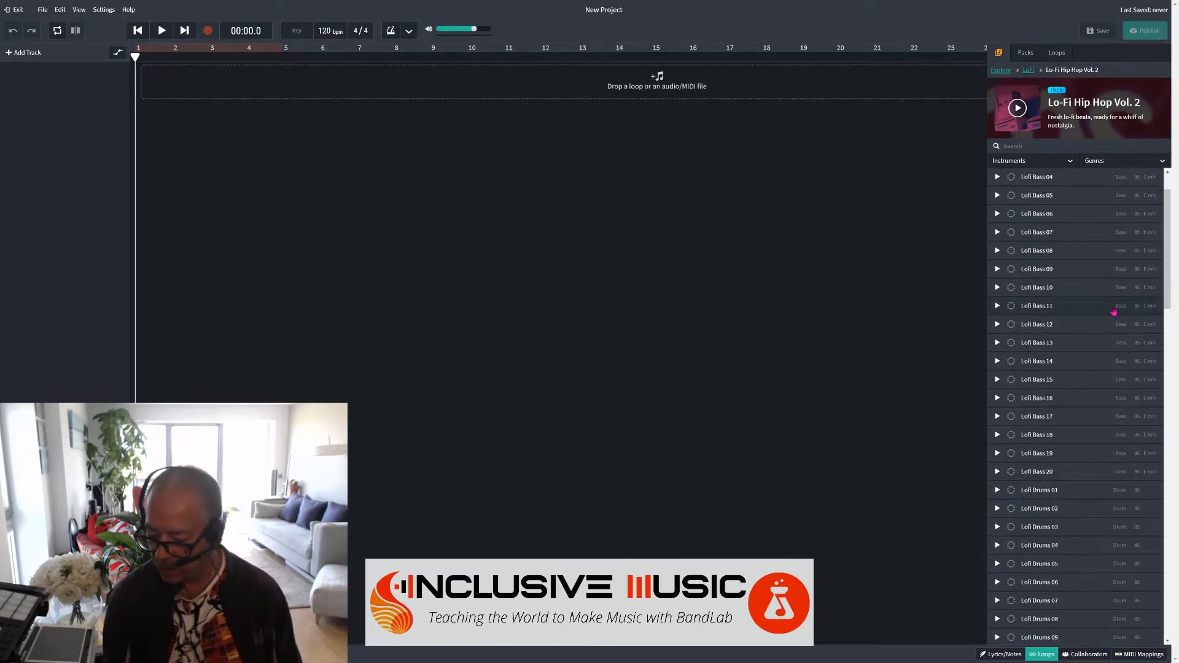
scroll(1114, 312, "down", 2)
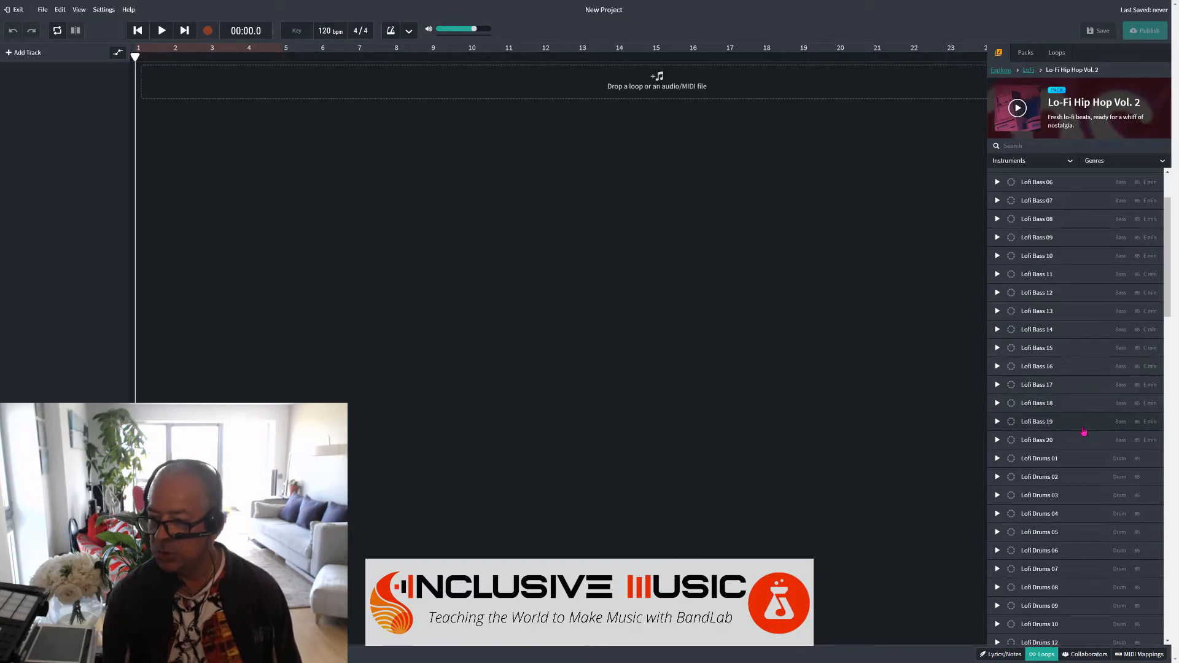
scroll(1083, 430, "down", 1)
scroll(1084, 433, "down", 3)
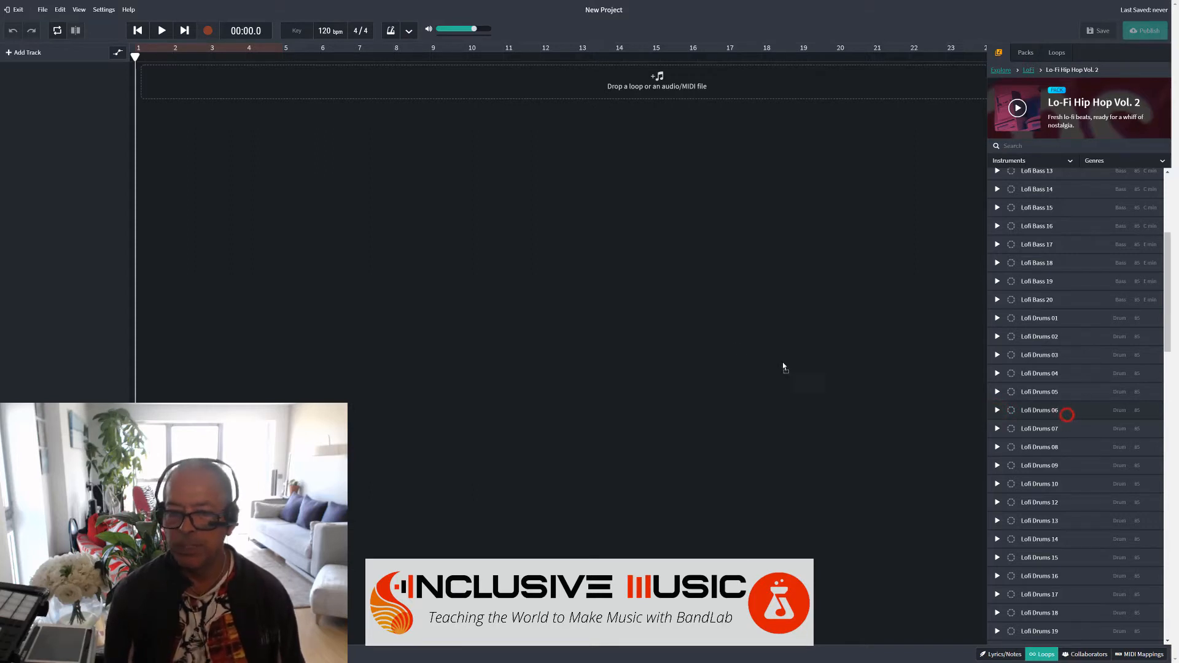
left_click_drag(783, 364, 168, 91)
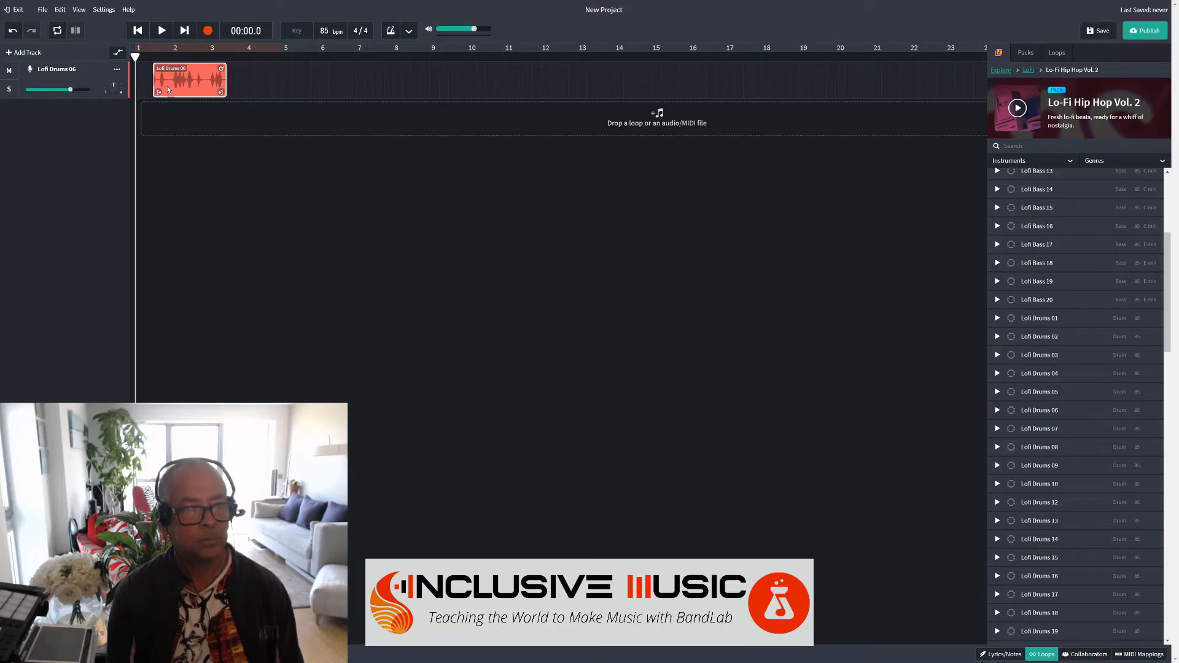
left_click_drag(198, 78, 162, 79)
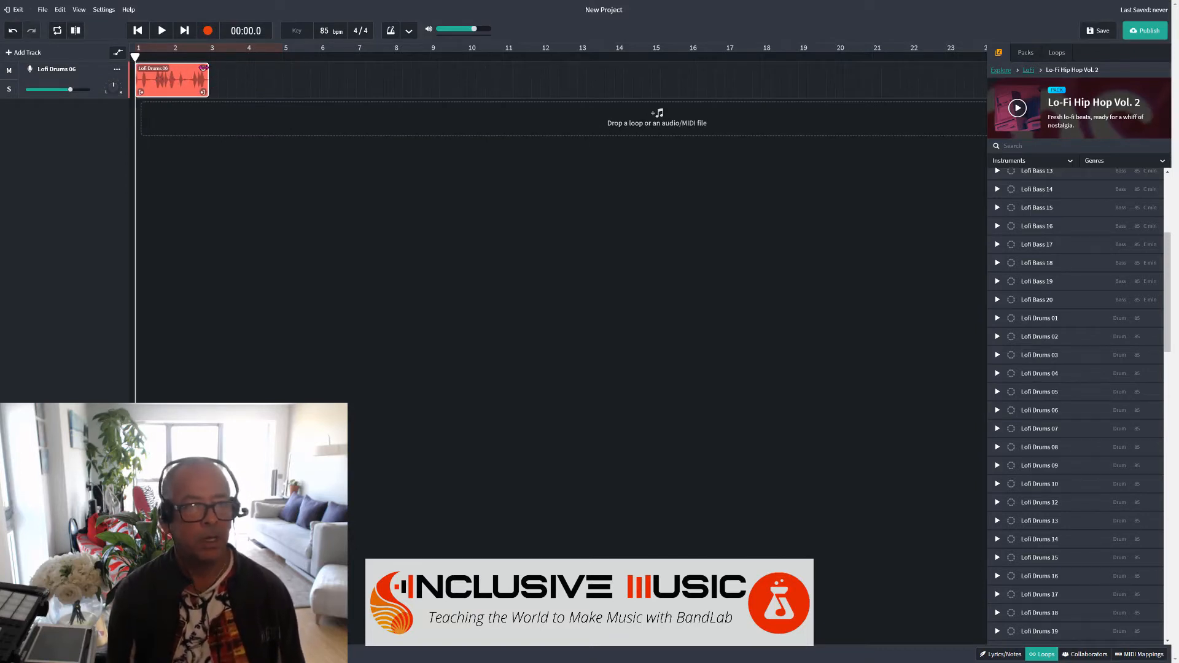
left_click_drag(210, 68, 280, 69)
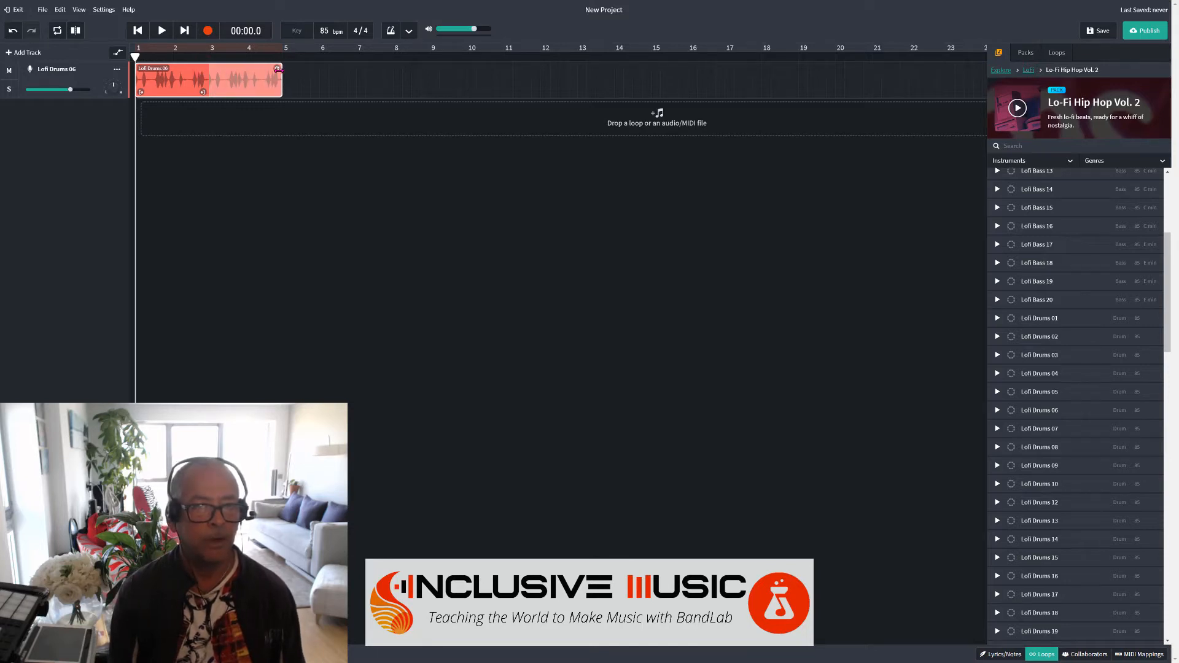
Step: Turn on cycle playback over bars 1 to 4, play the drum loop and pause it
left_click(59, 33)
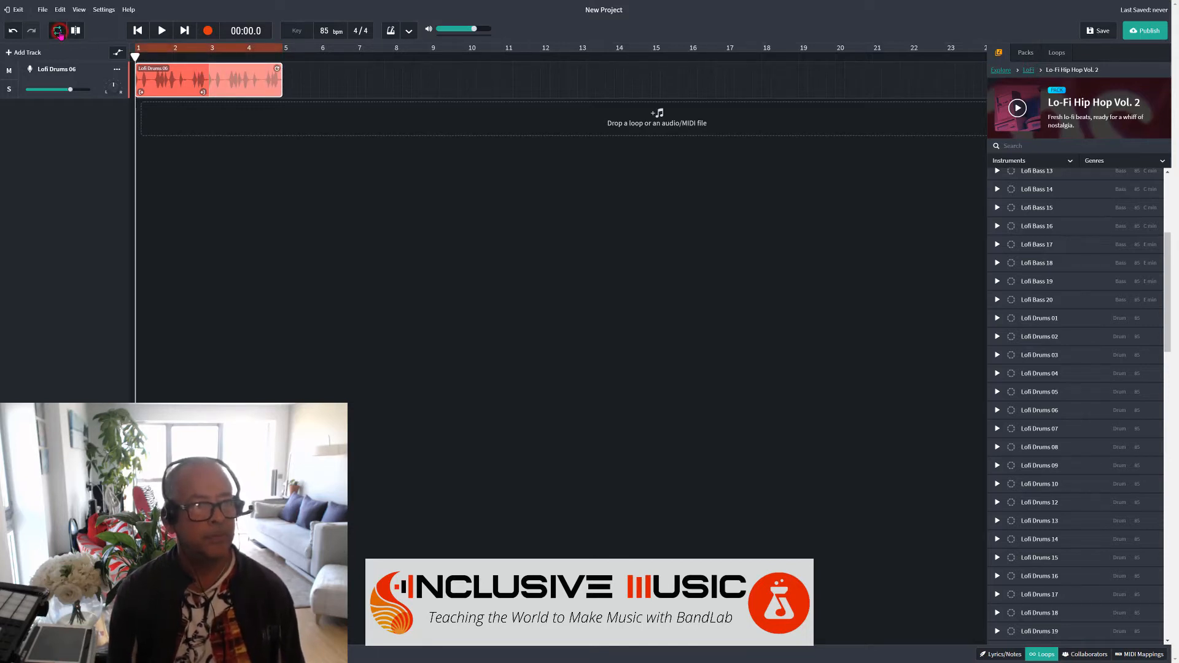
left_click(162, 33)
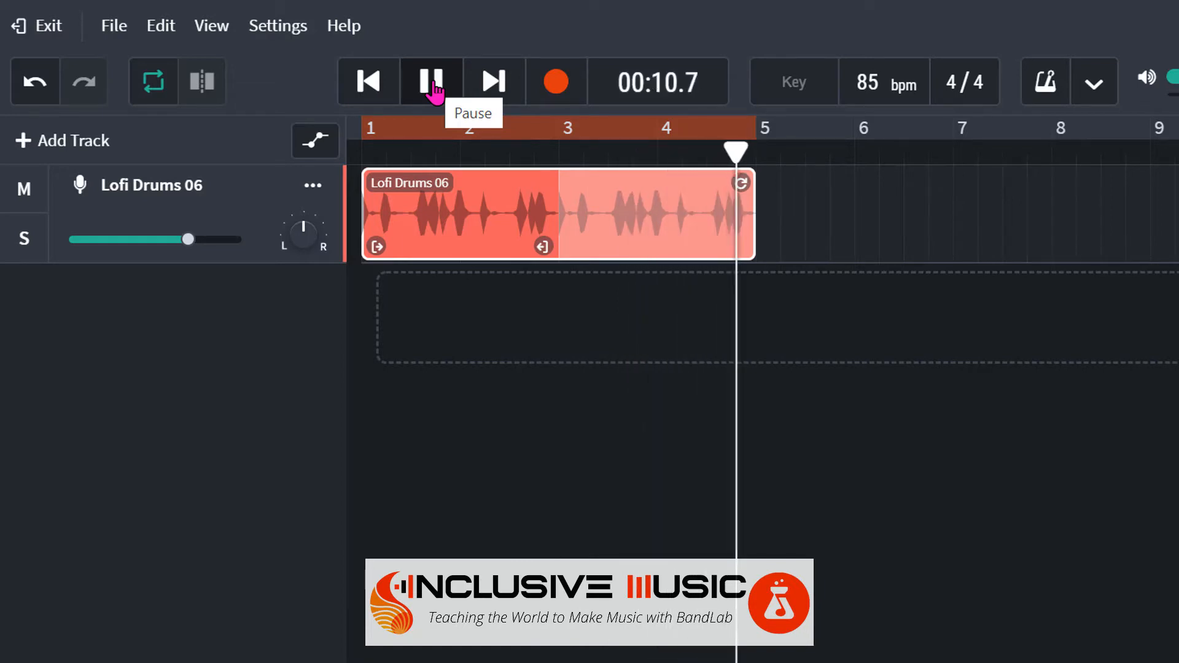
left_click(432, 84)
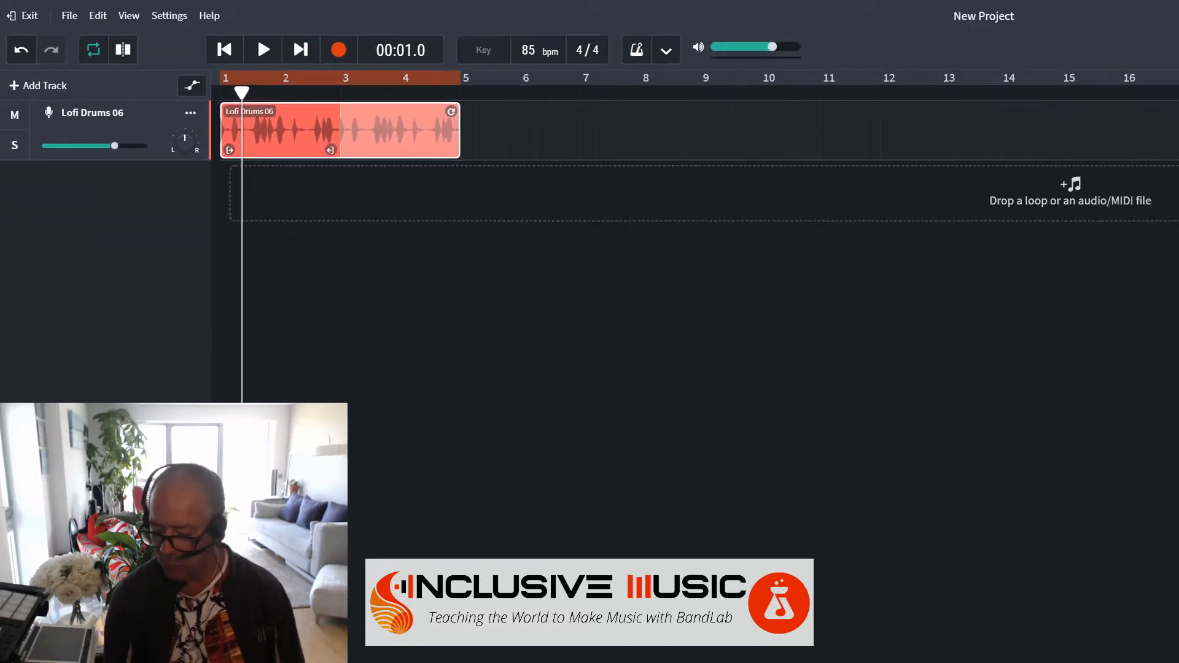
Step: Add the Lofi Bass 12 loop on a second track at bar 1 and extend it to fill four bars
scroll(1070, 517, "down", 3)
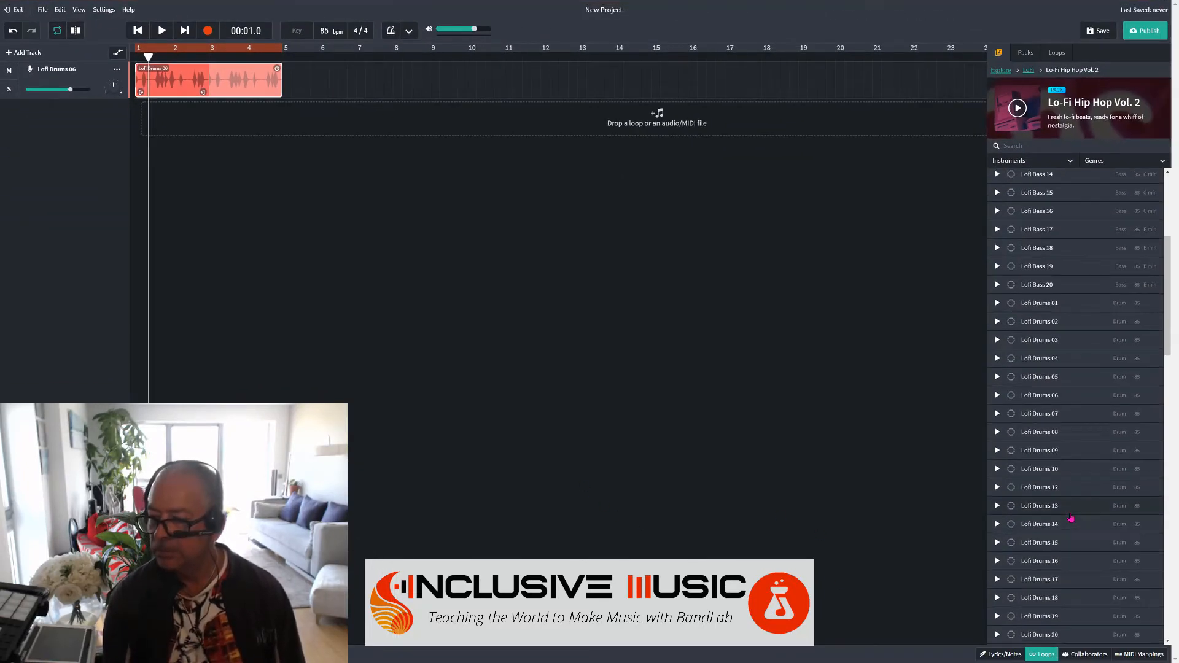
scroll(1071, 517, "up", 6)
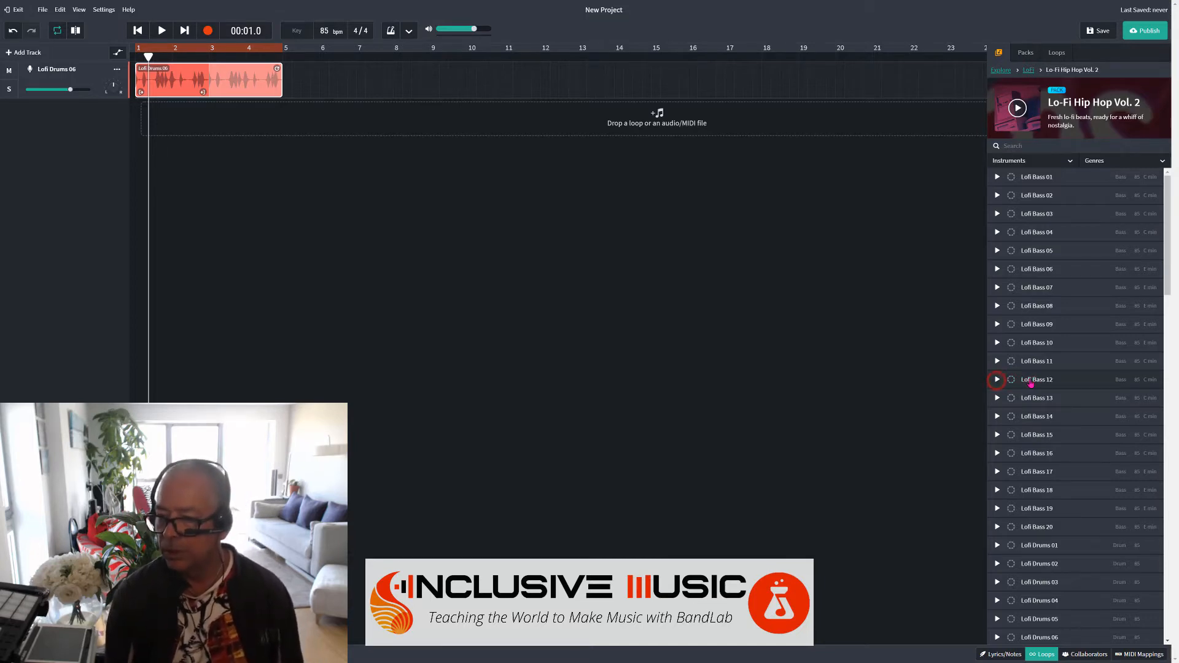
left_click_drag(1038, 380, 174, 115)
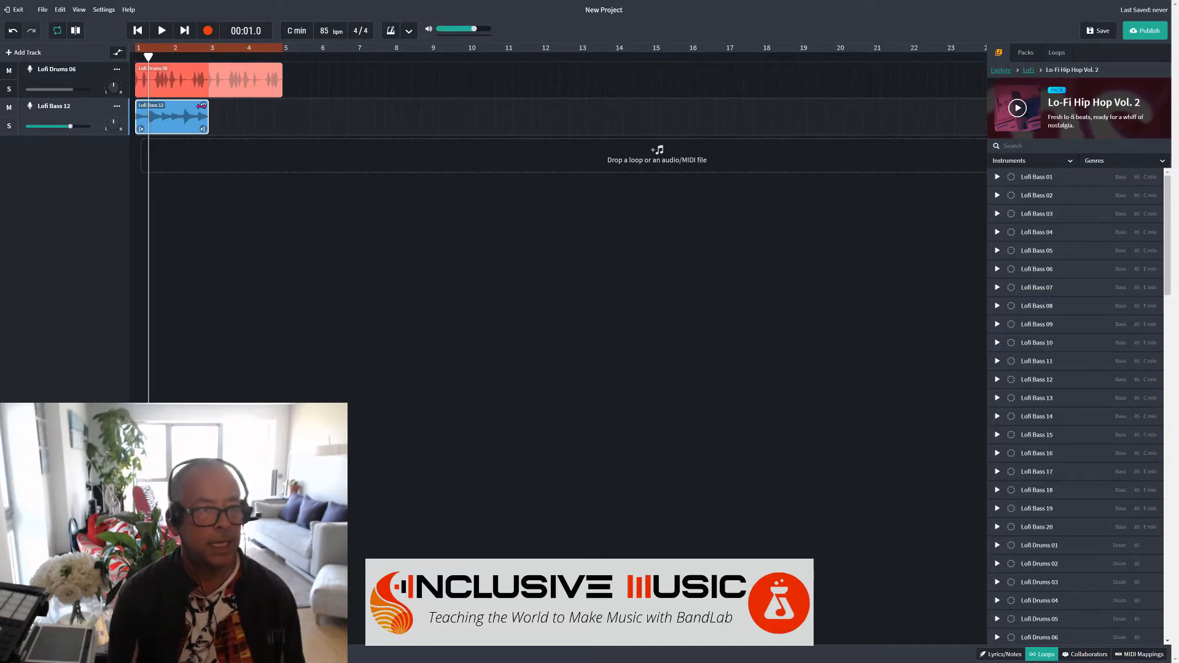
left_click_drag(230, 107, 275, 108)
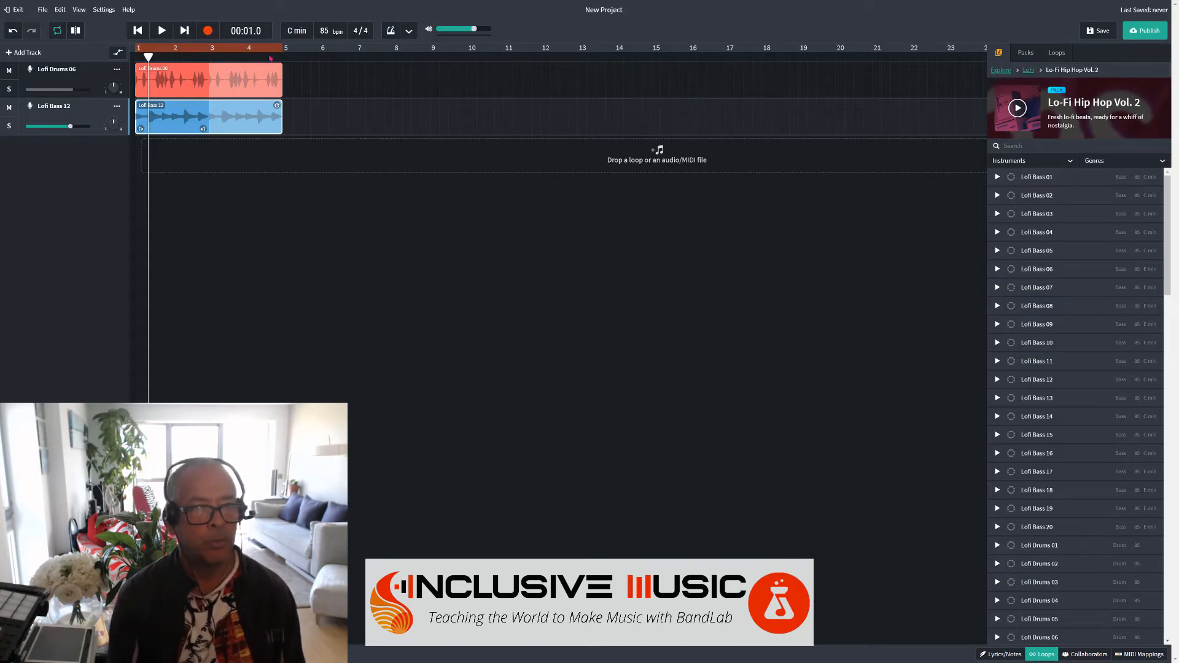
Step: Play the drums and bass together from the start of the project, and pause after a full pass
left_click(138, 30)
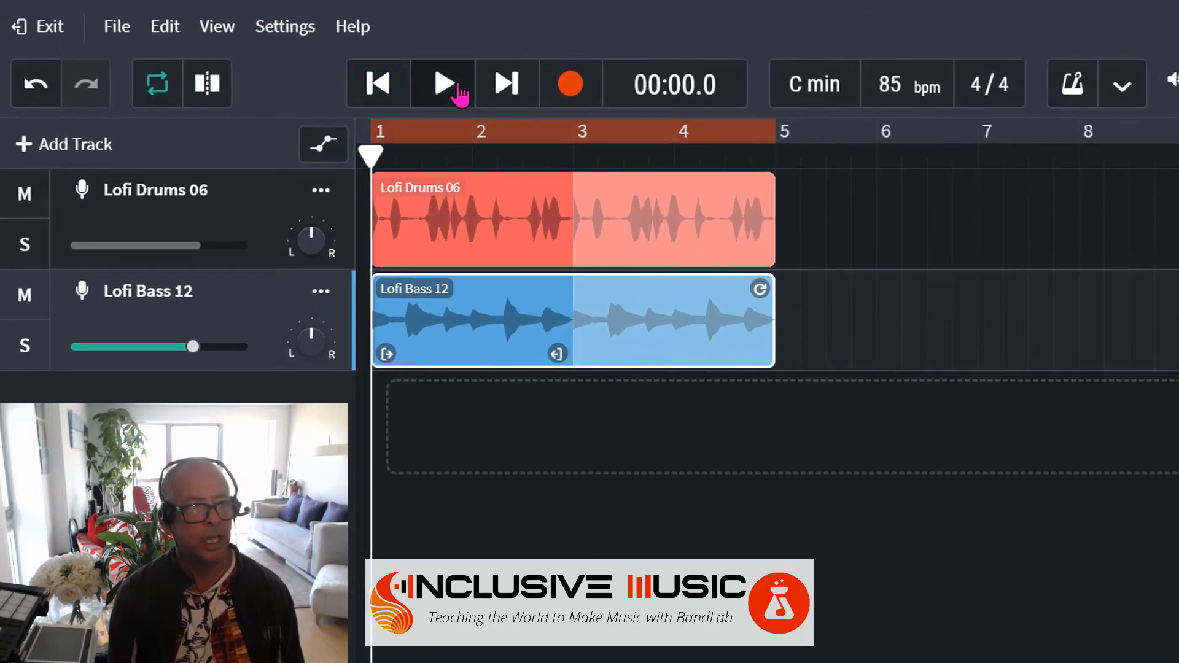
left_click(445, 84)
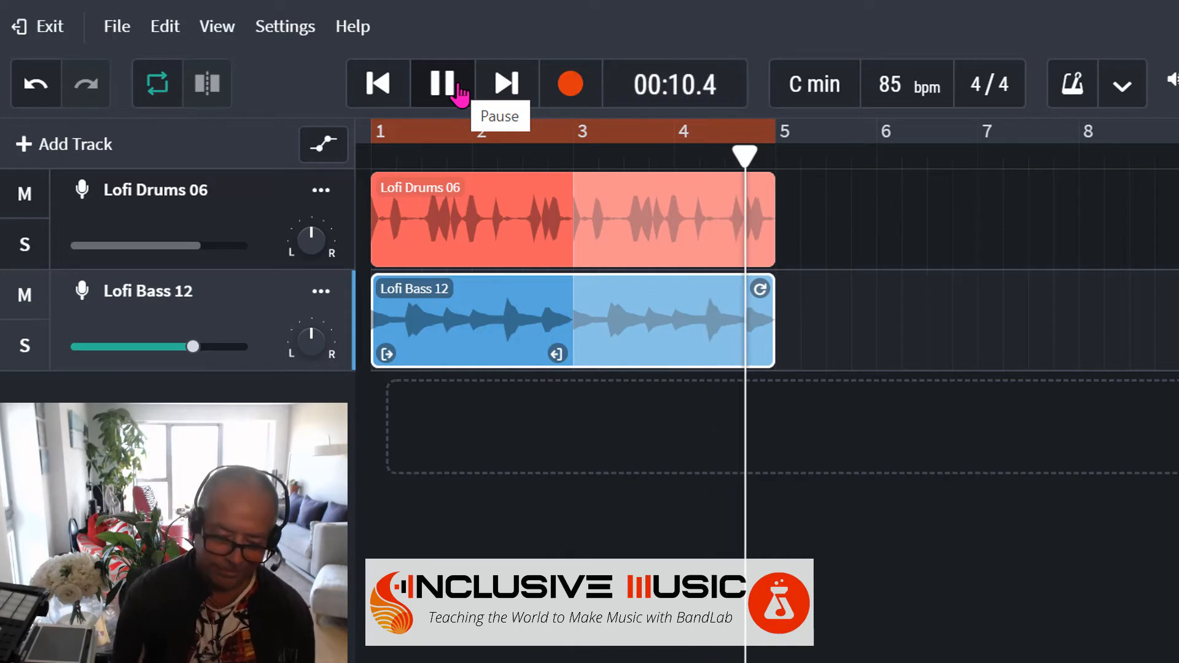
left_click(458, 92)
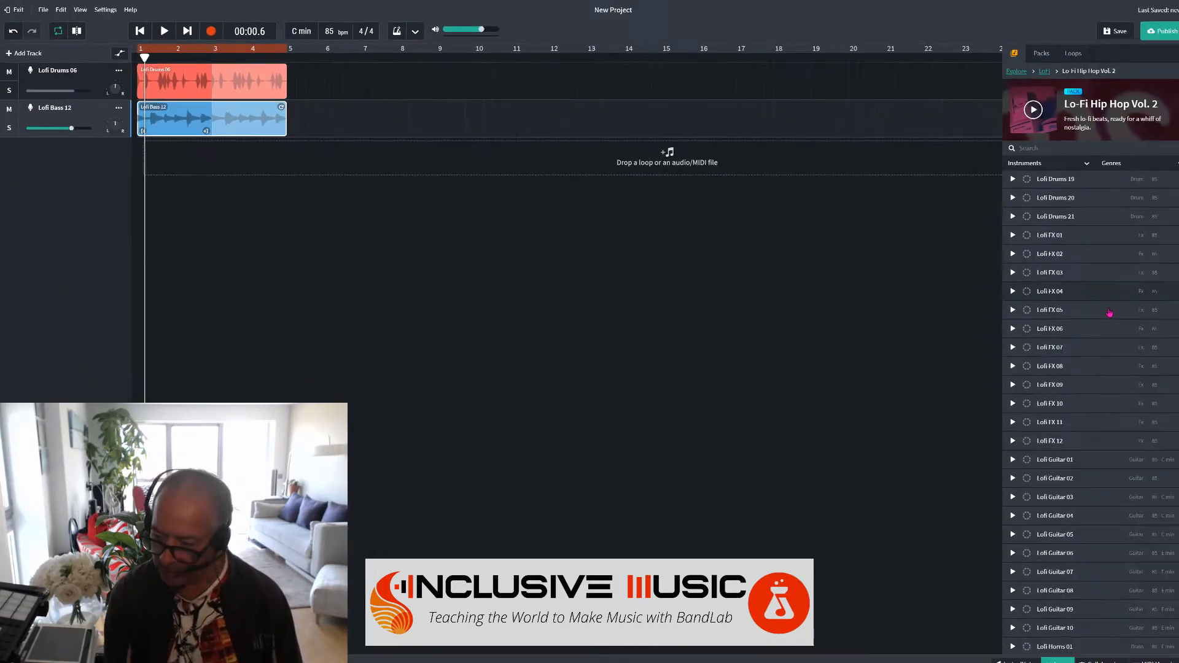
Step: Preview the Lofi Guitar 05 loop in the pack and place it on a third track starting at bar 3
scroll(1052, 282, "up", 10)
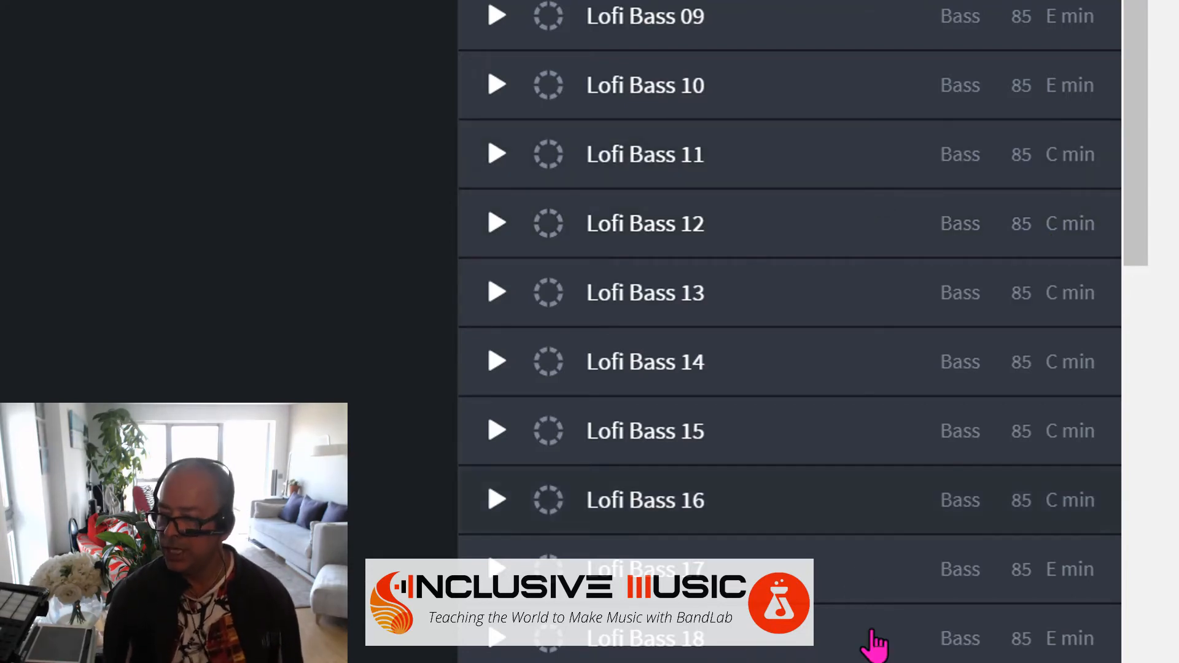
scroll(872, 631, "down", 10)
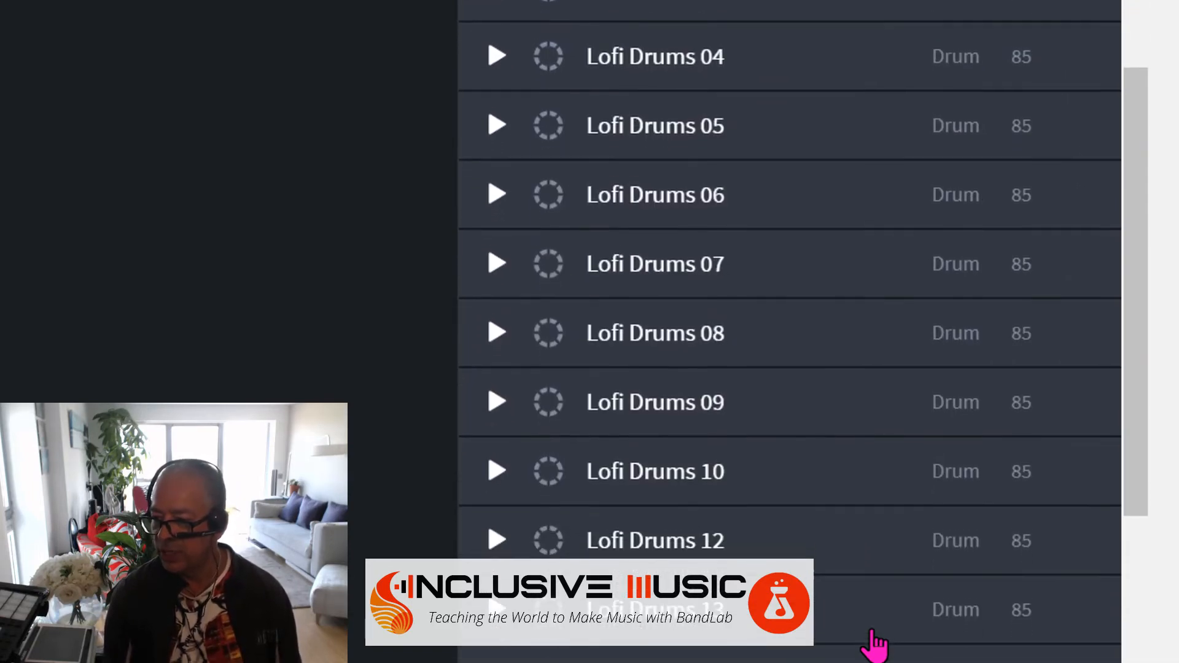
scroll(874, 643, "down", 15)
scroll(874, 643, "down", 7)
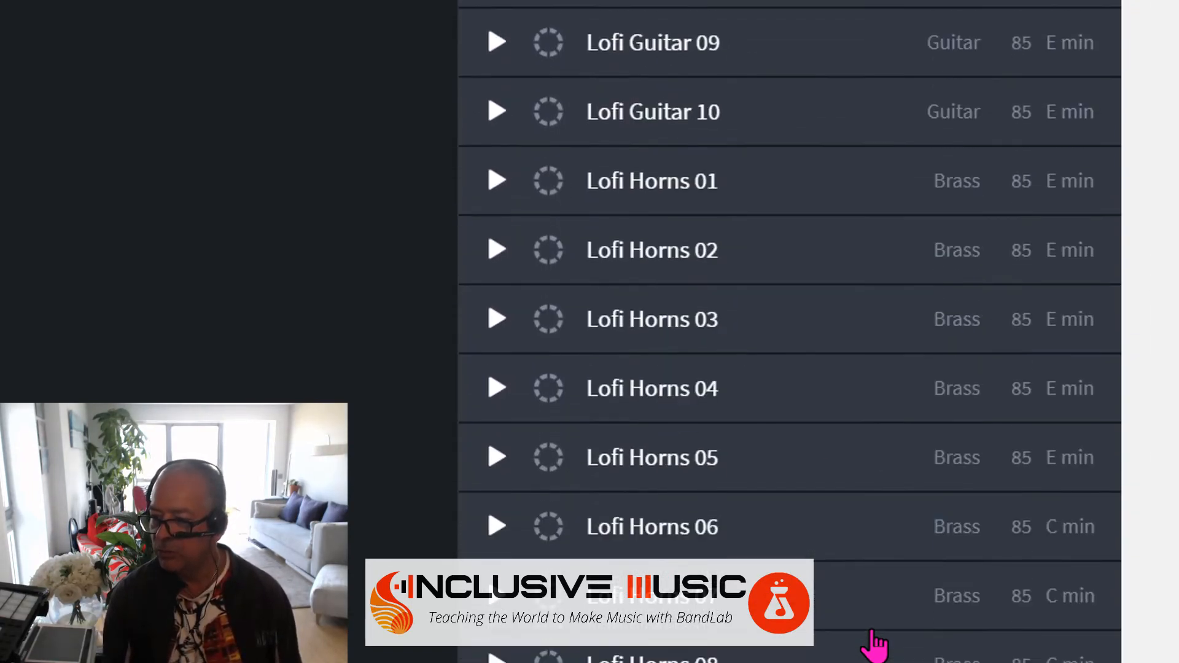
scroll(874, 643, "up", 6)
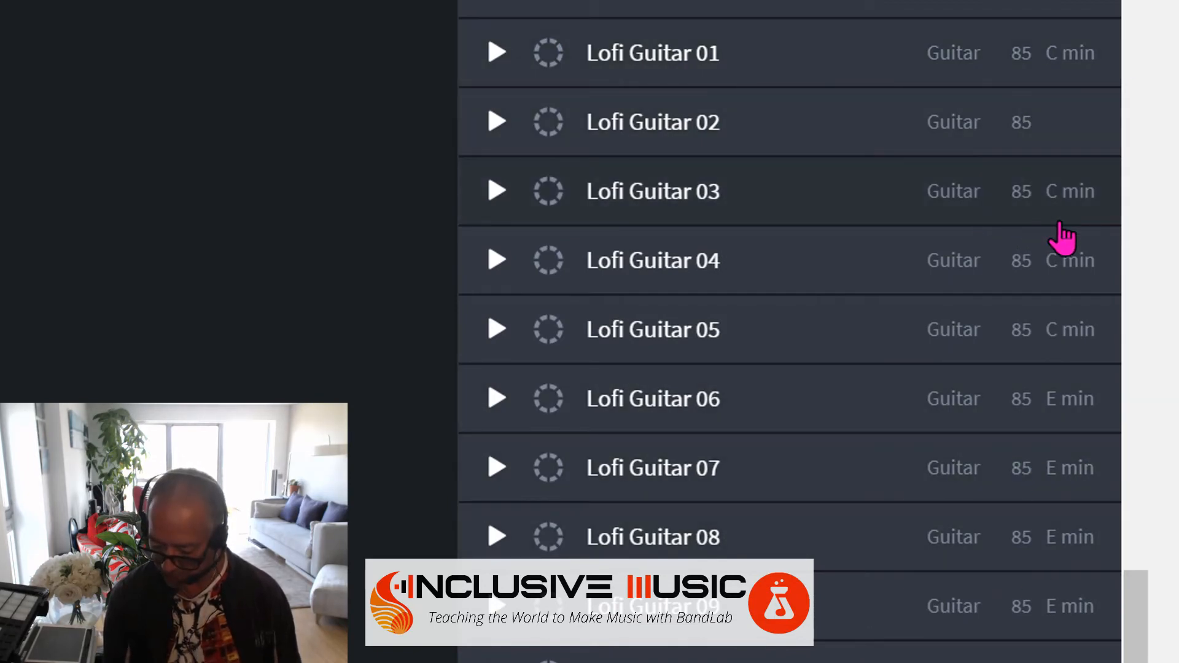
left_click(499, 330)
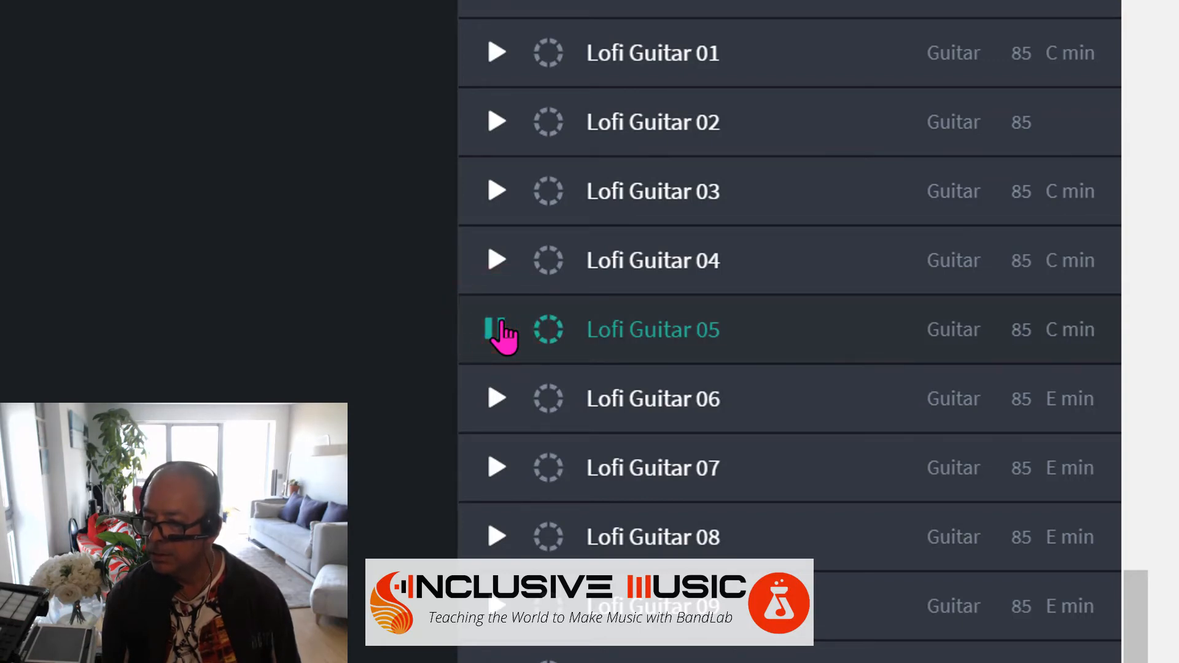
left_click(495, 329)
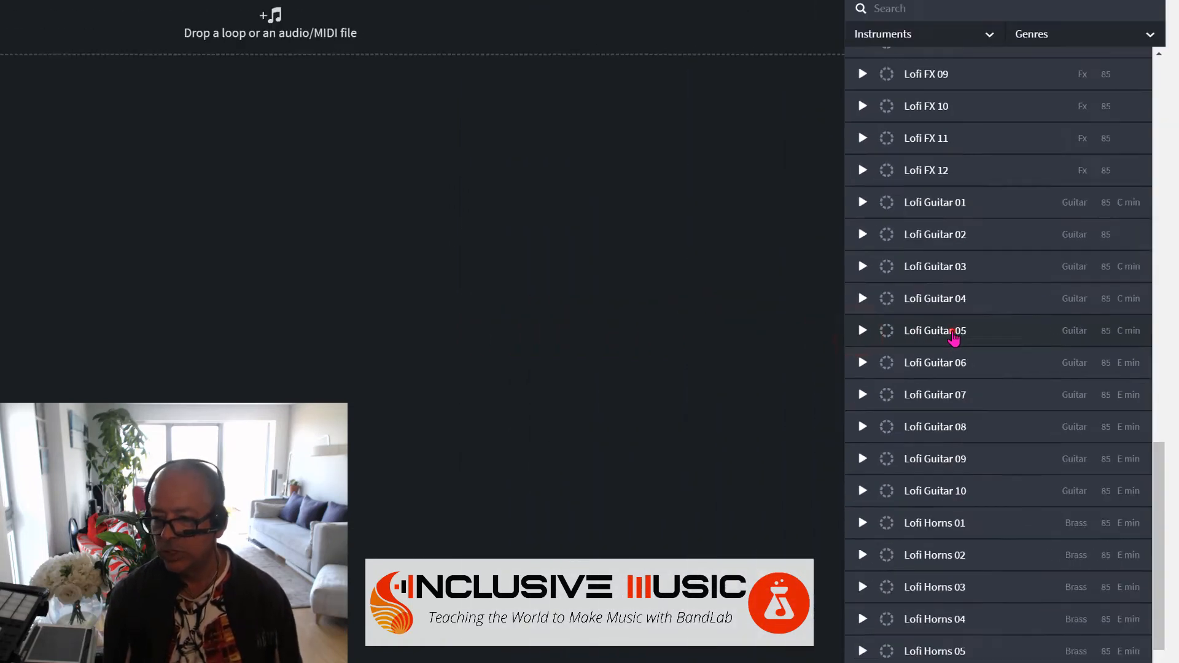
left_click_drag(694, 332, 231, 163)
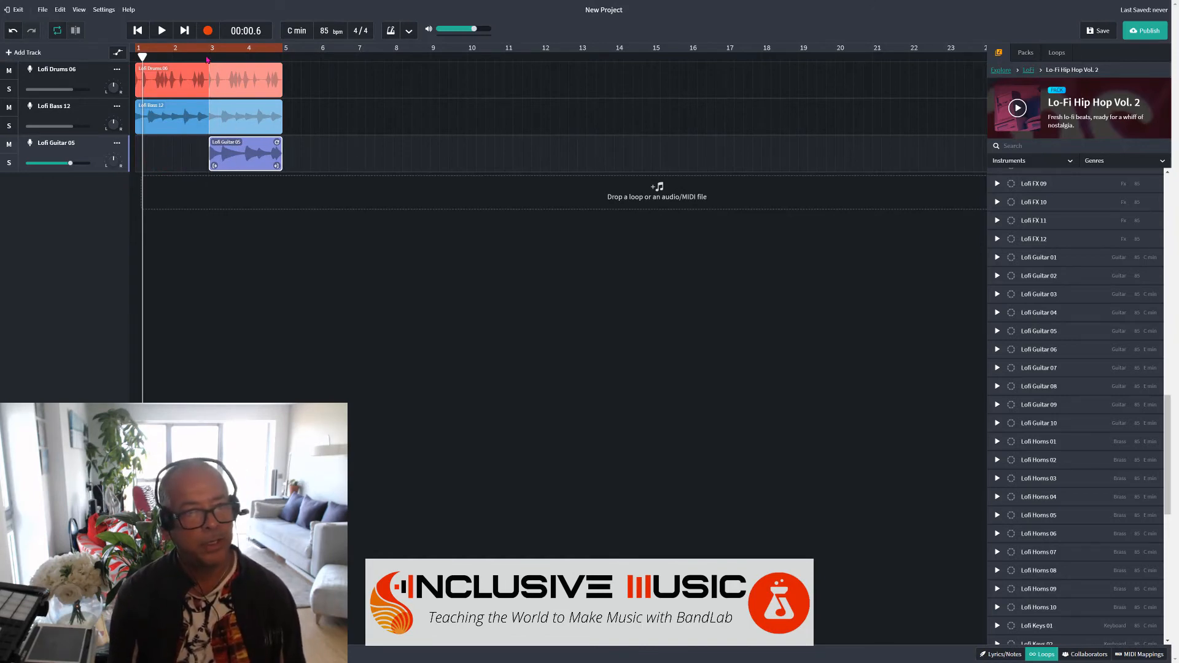
Step: Play the drums, bass and guitar together from the start of the project, and pause playback
left_click(139, 32)
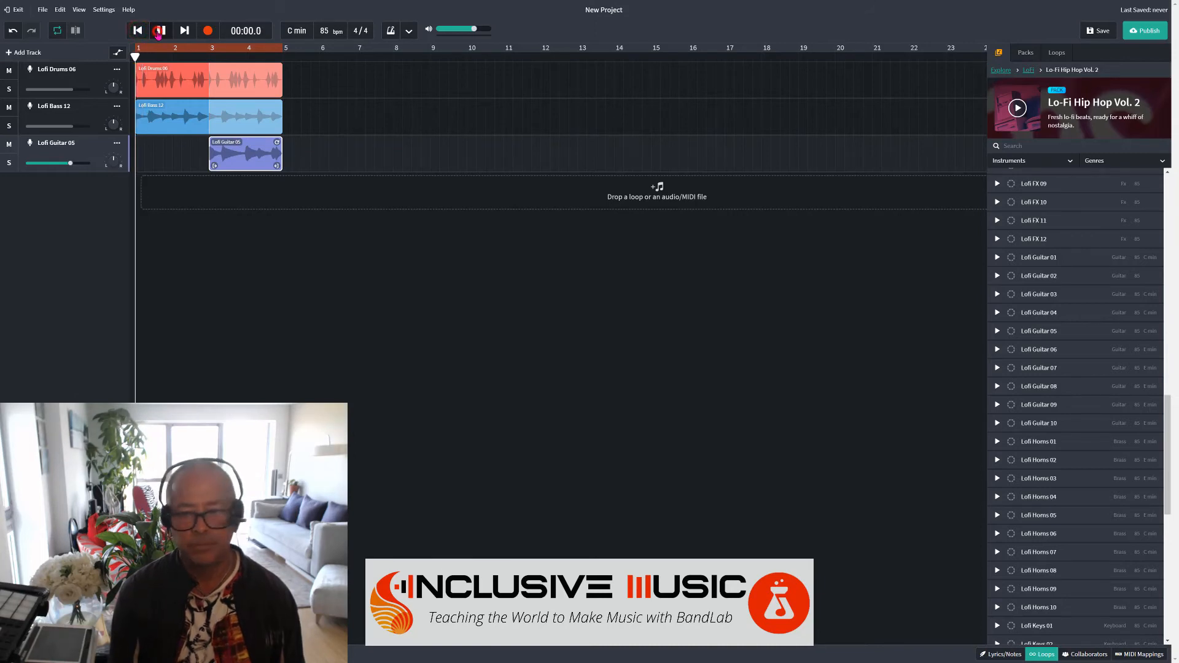
left_click(159, 32)
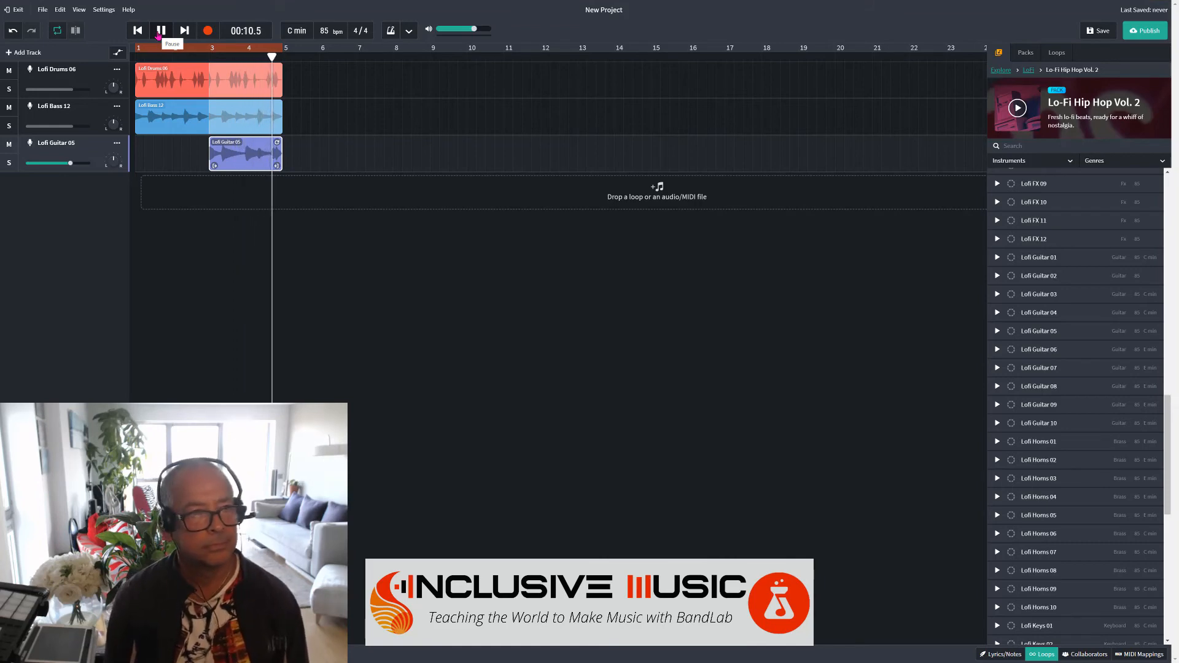
left_click(160, 31)
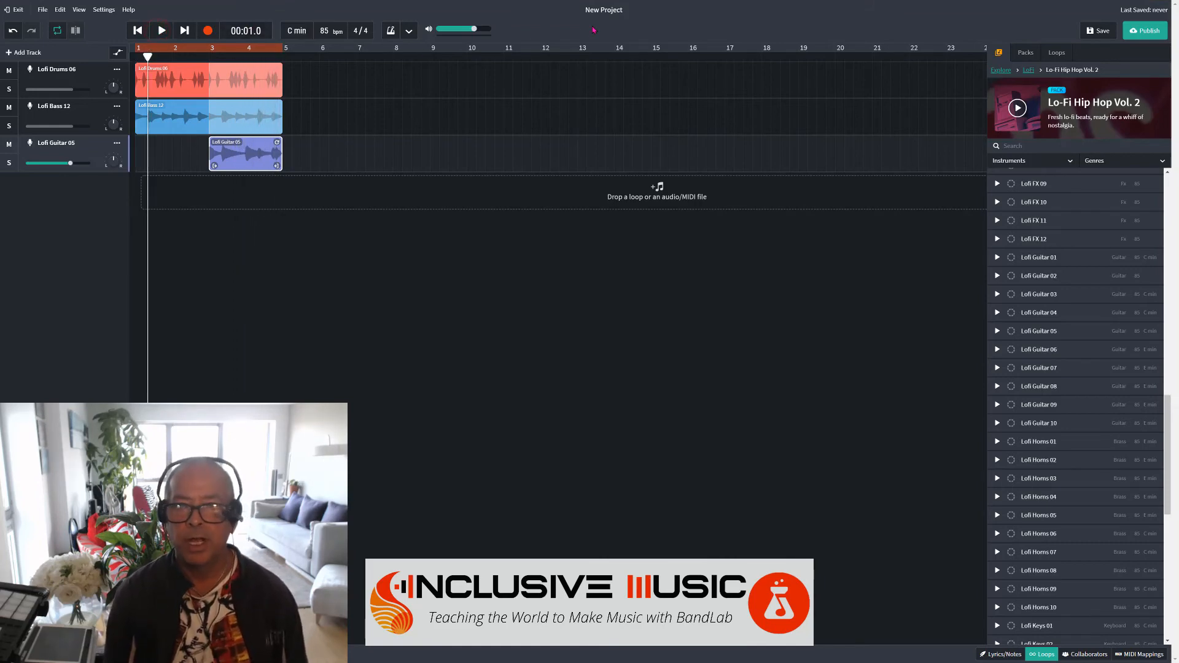
Step: Name the project "lo Fi Hip Hop 4 Bars 85 BPM" and save it
double_click(604, 10)
type("lo")
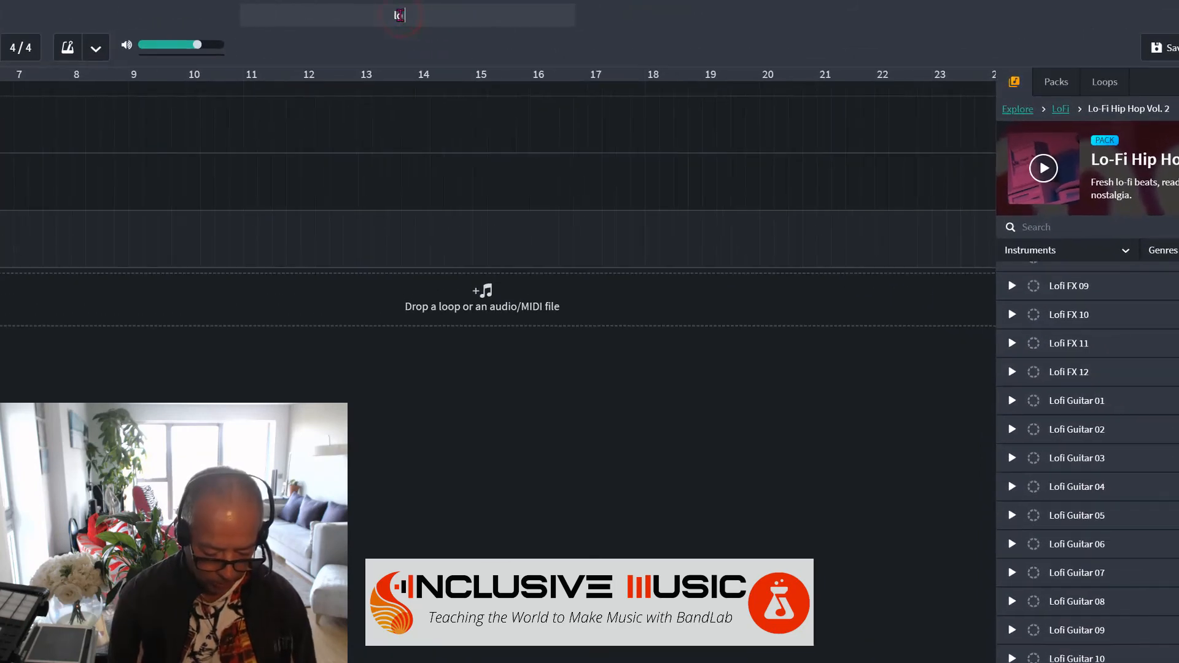
type(" Fi Hip Hop")
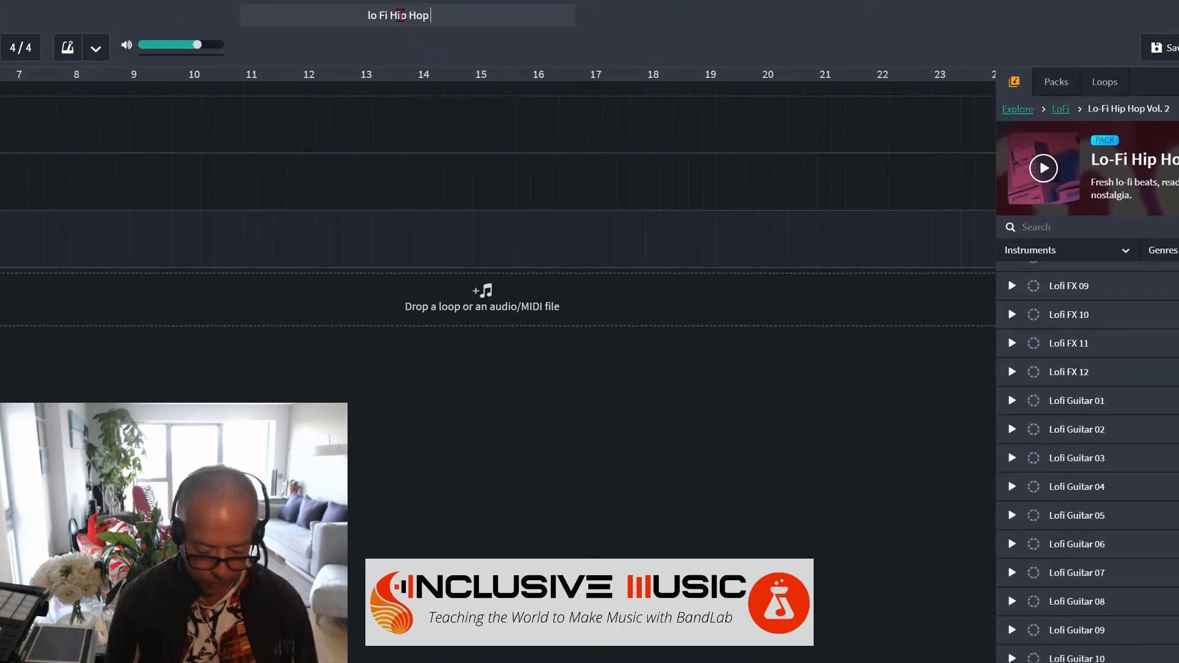
type(" 4 Bars")
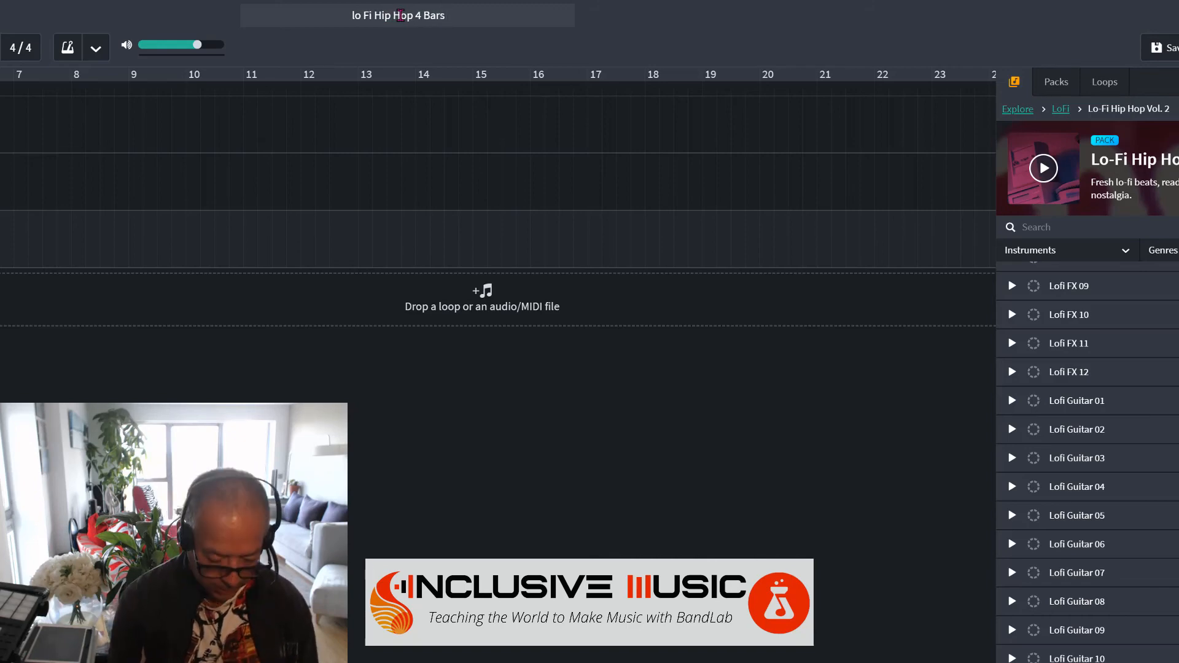
type(" 85 BP")
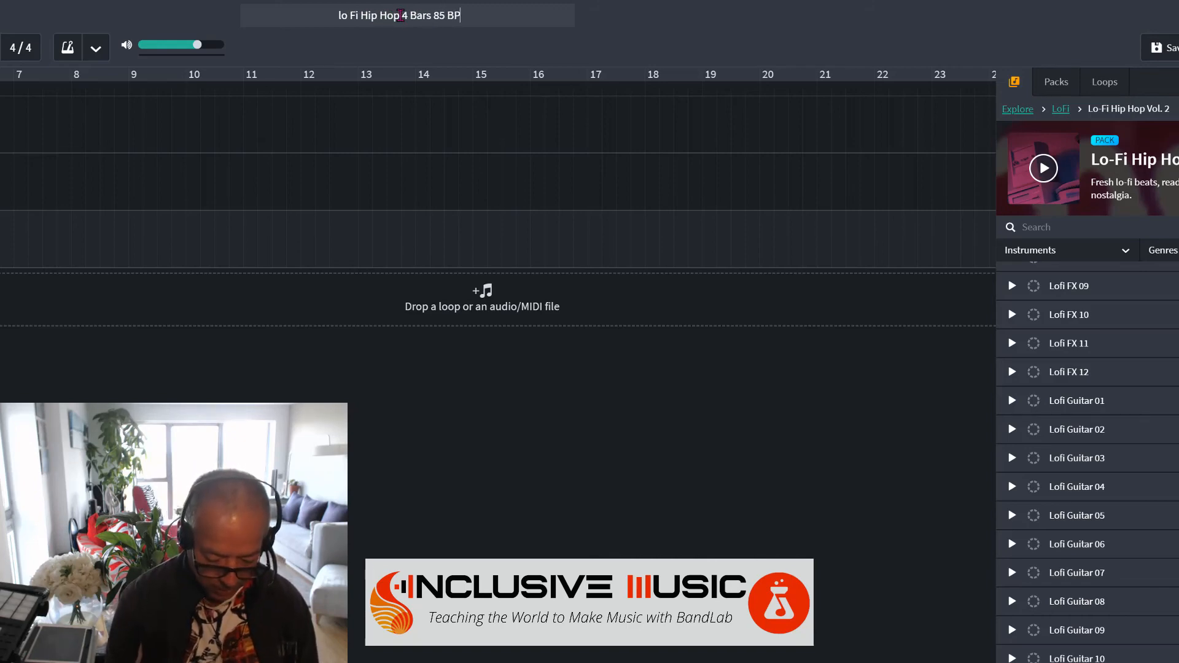
type("M")
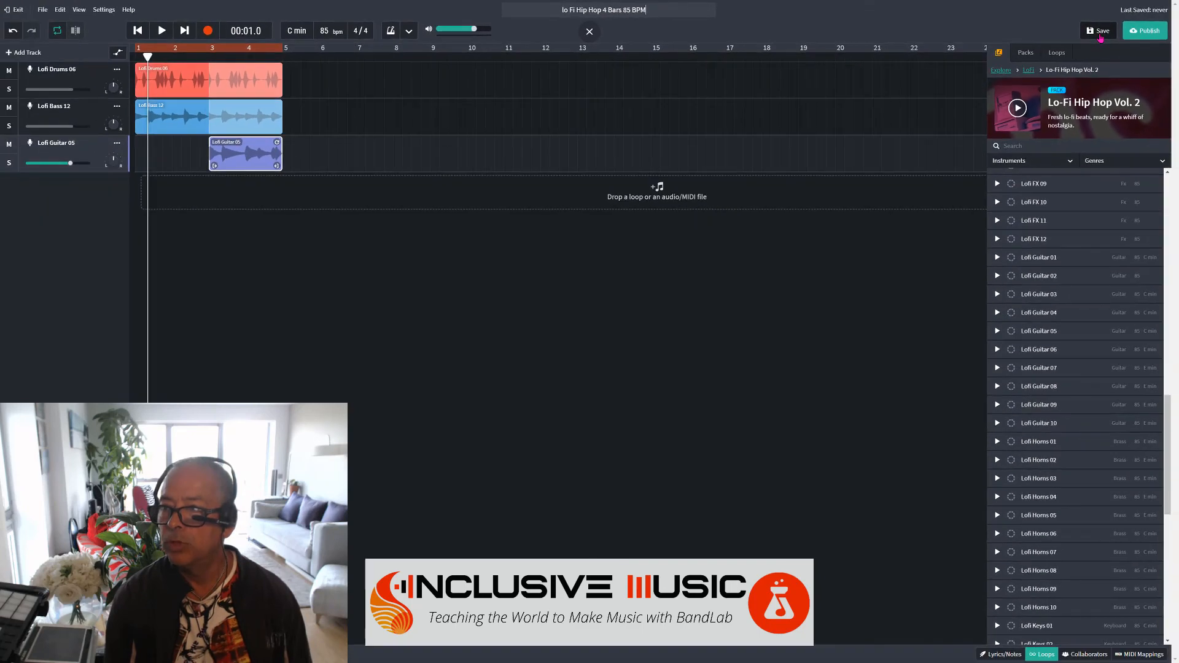
left_click(1100, 35)
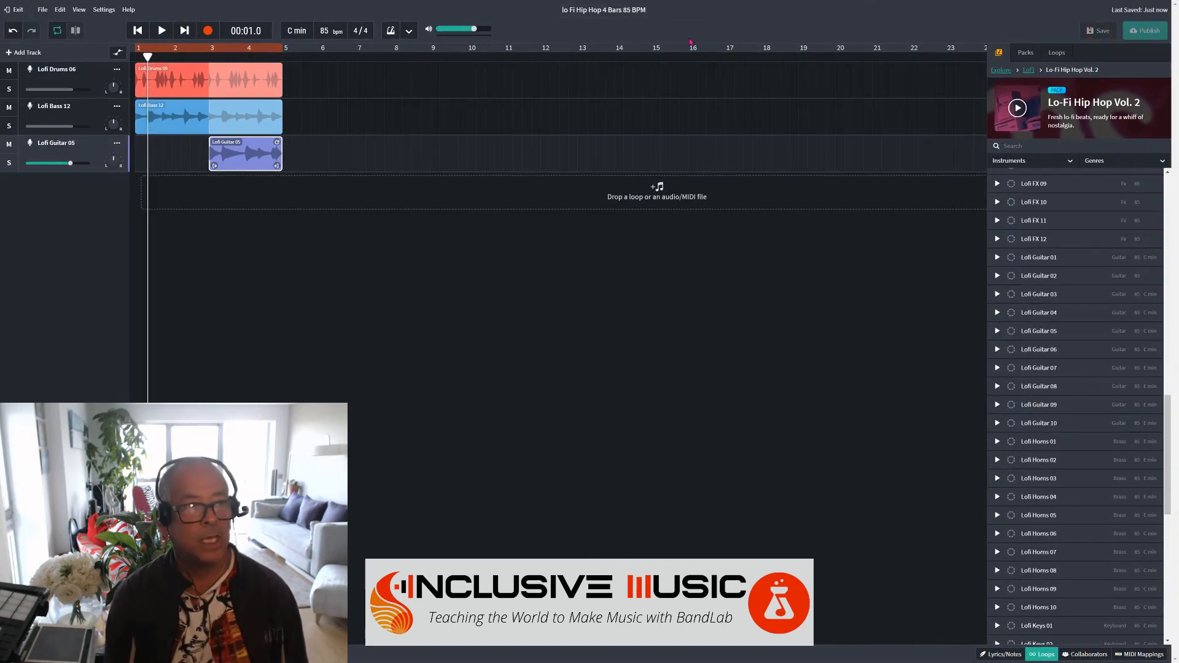
Step: Exit the Mix Editor and open the library's list of all projects
left_click(14, 10)
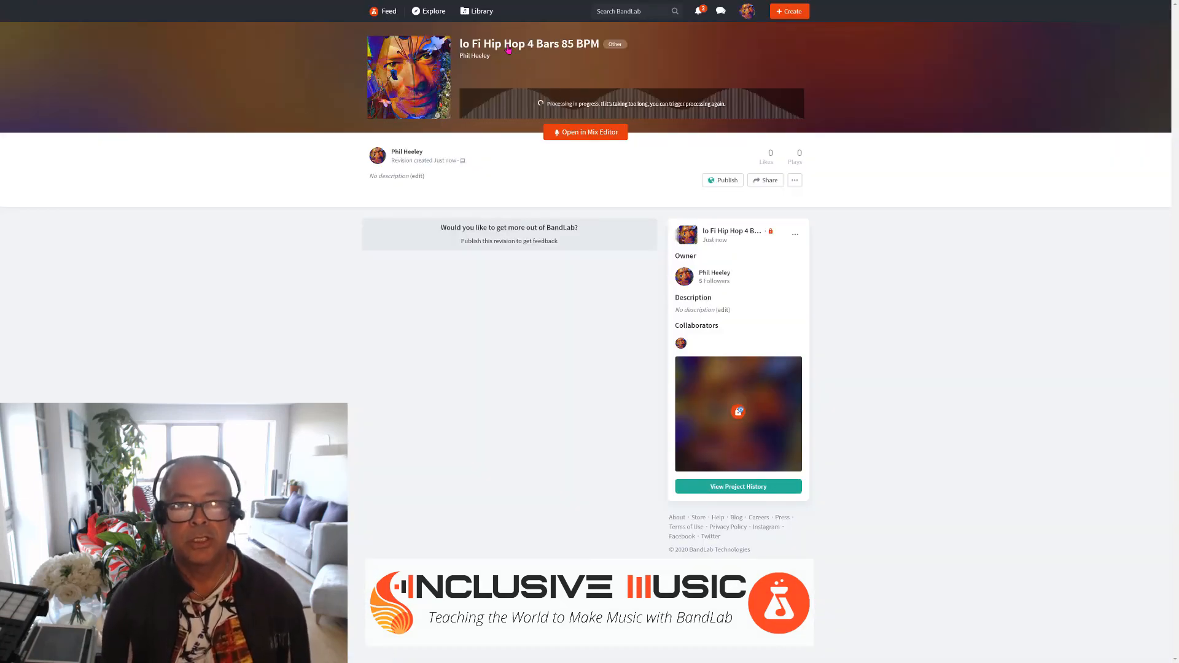
left_click(483, 12)
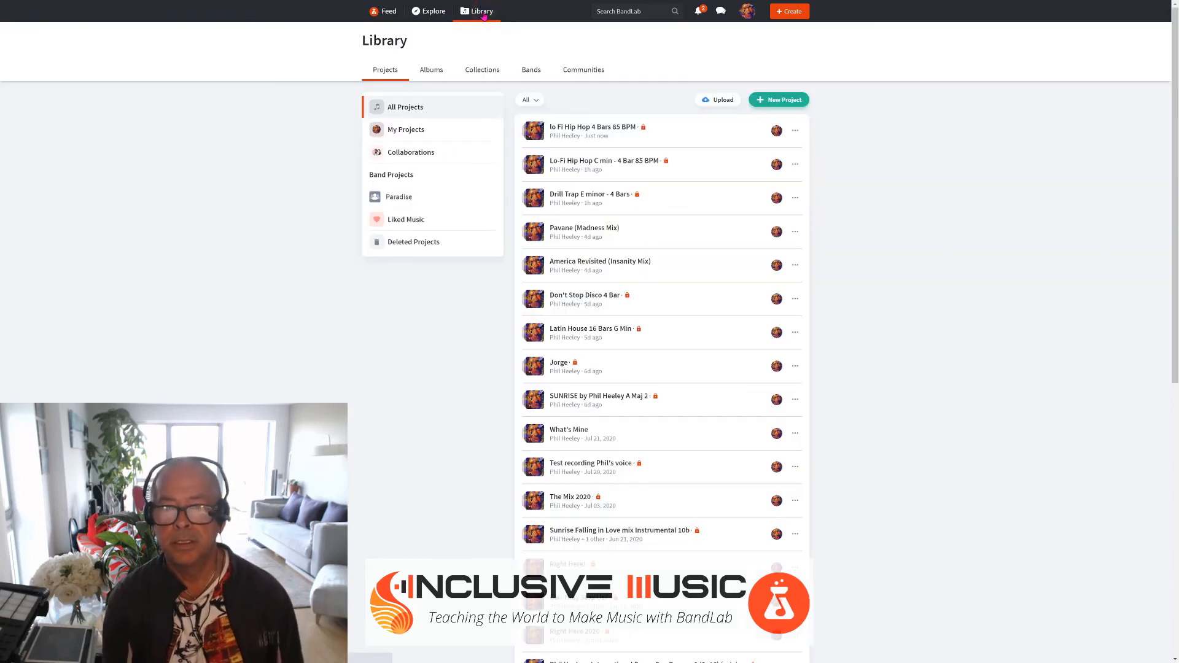